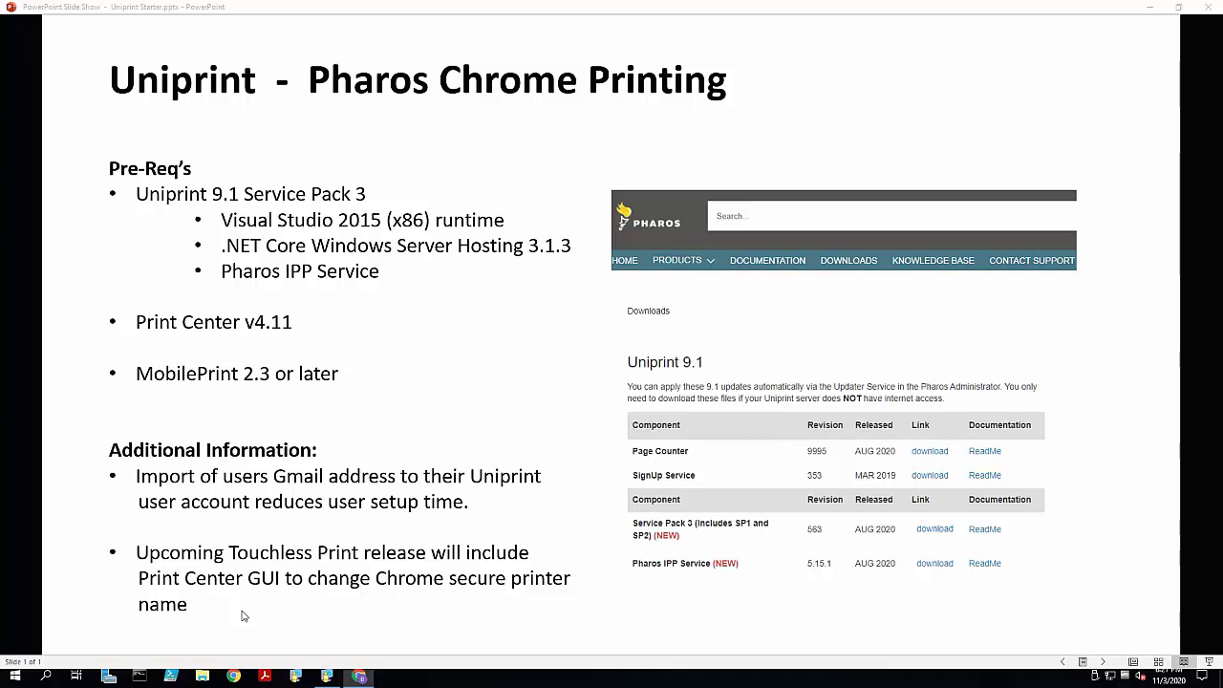
- Search the Chrome Web Store for 'pharos chrome print' and open the Pharos Chrome Print extension page
{"action": "left_click", "coordinate": [1149, 11]}
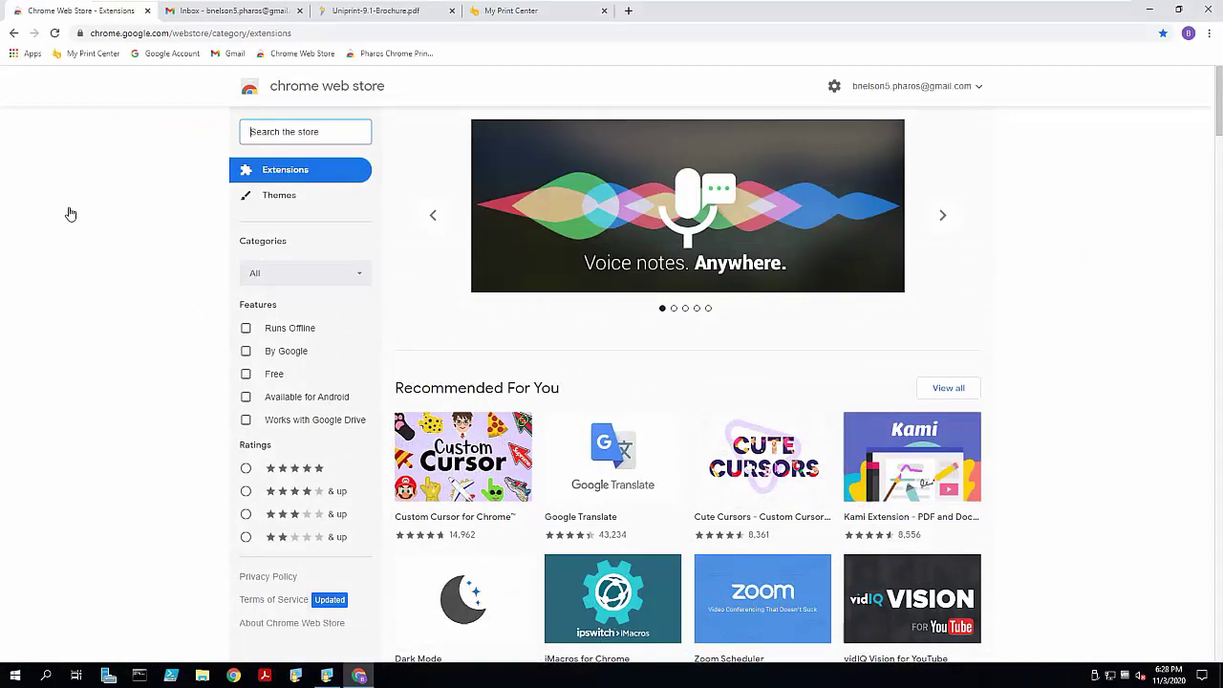
{"action": "left_click", "coordinate": [256, 138]}
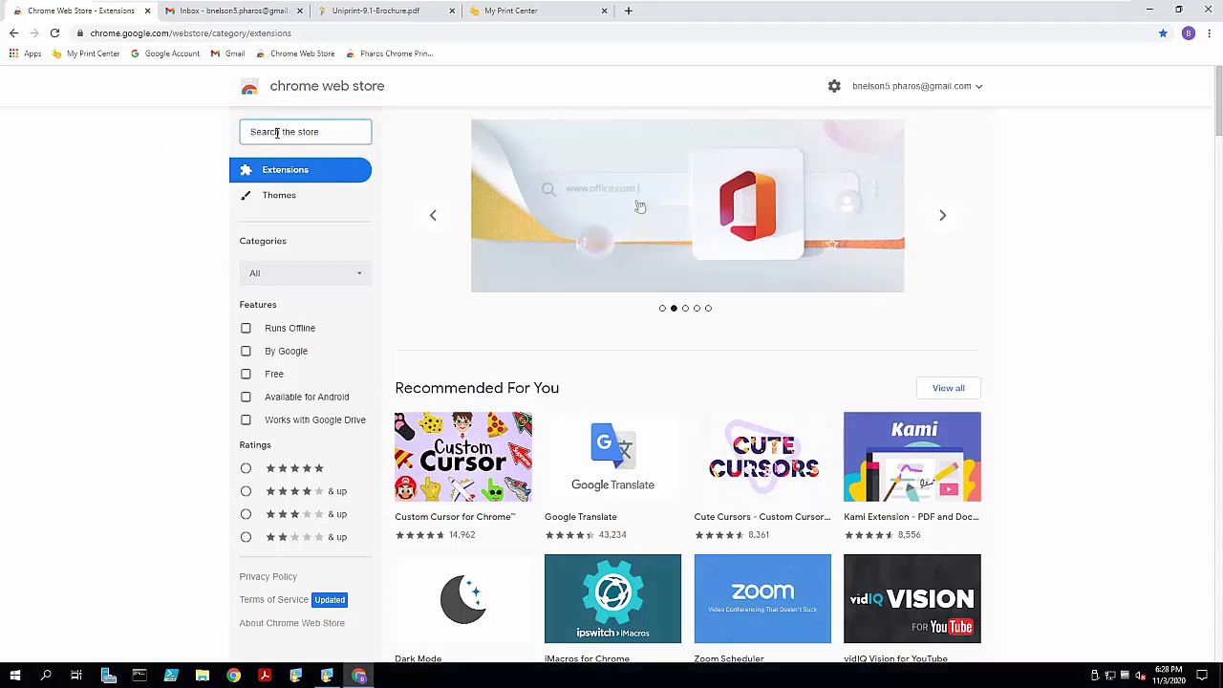
{"action": "type", "text": "Pharos Ch"}
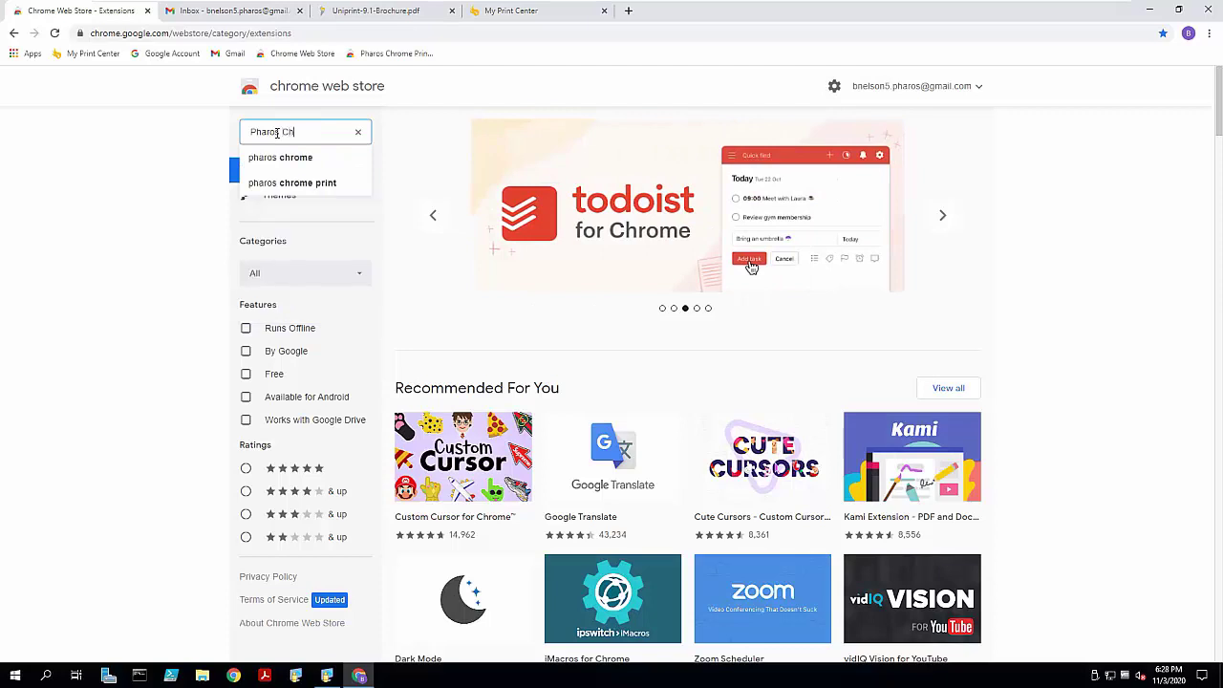
{"action": "type", "text": "rome"}
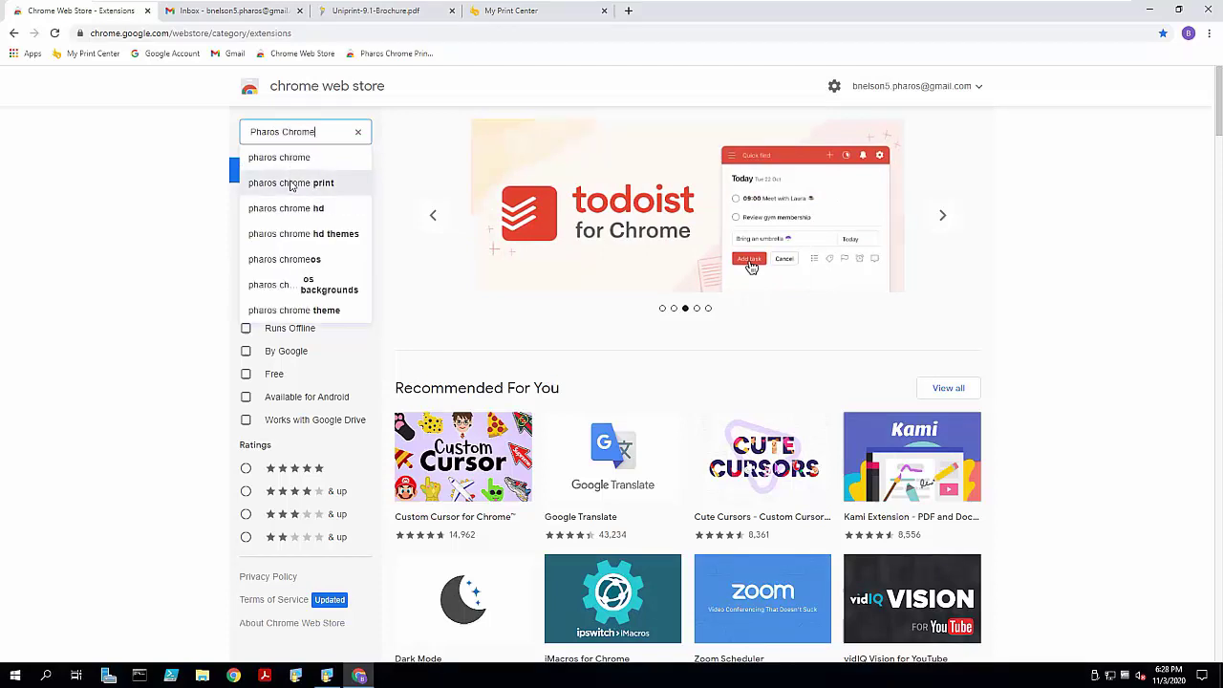
{"action": "left_click", "coordinate": [292, 182]}
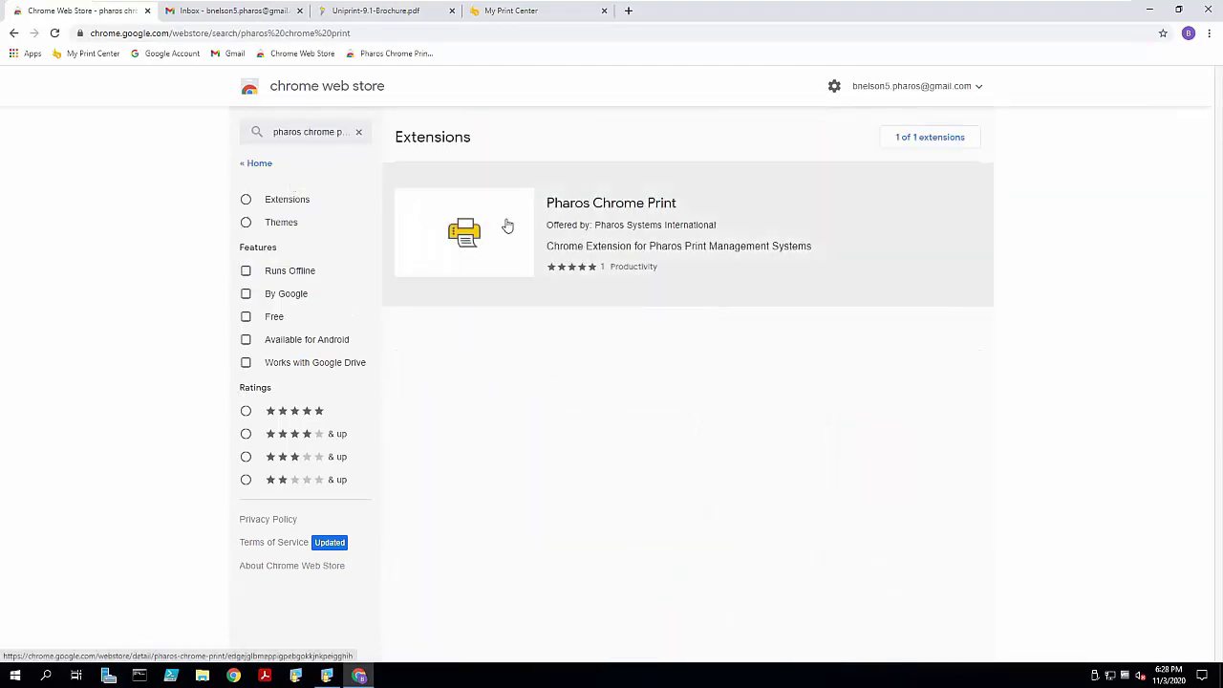
{"action": "left_click", "coordinate": [612, 243]}
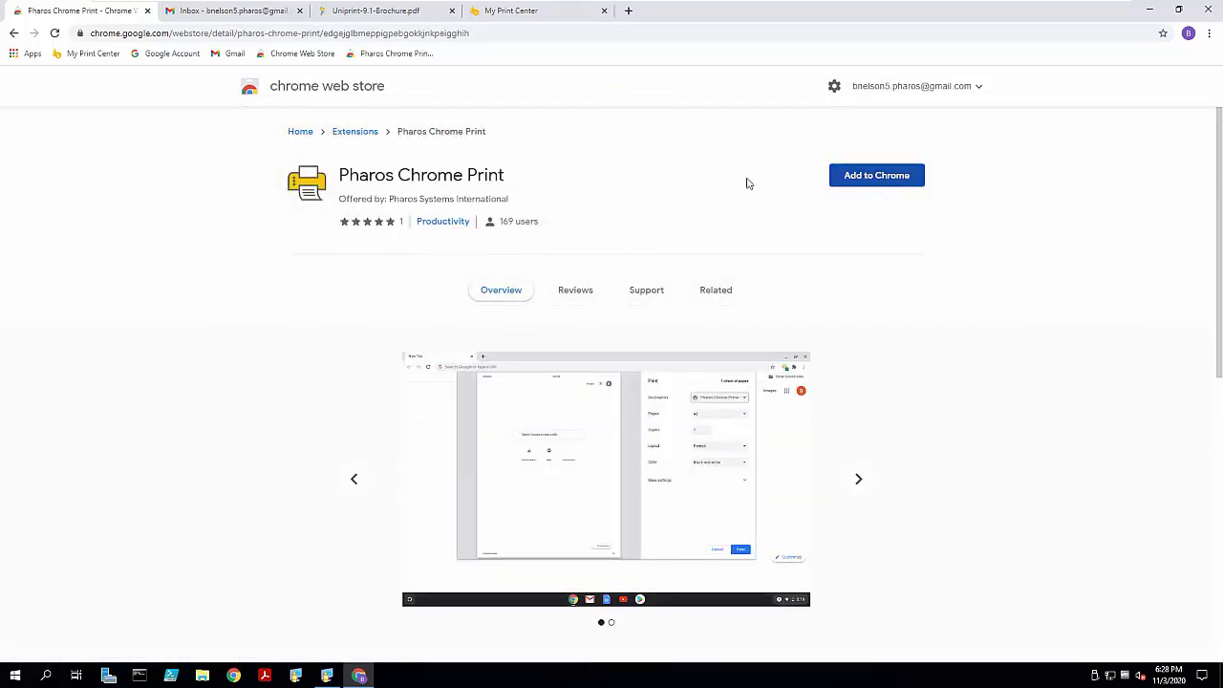
- Add the Pharos Chrome Print extension to Chrome and dismiss the confirmation notice
{"action": "left_click", "coordinate": [877, 178]}
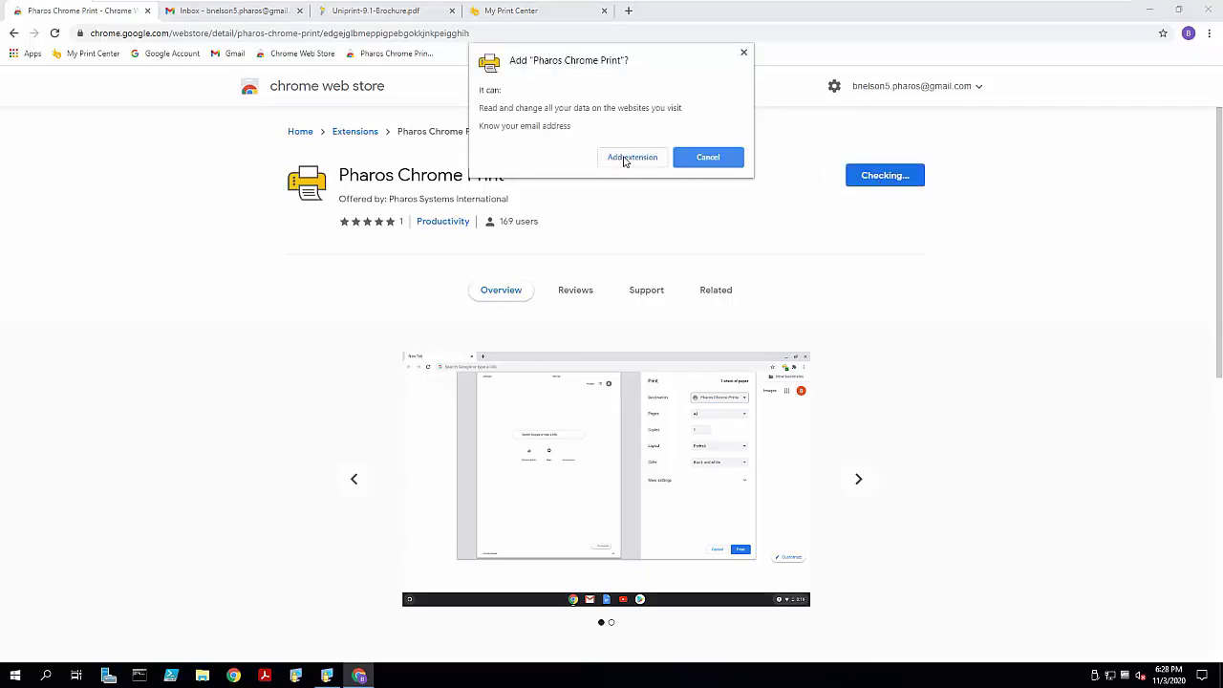
{"action": "left_click", "coordinate": [625, 160]}
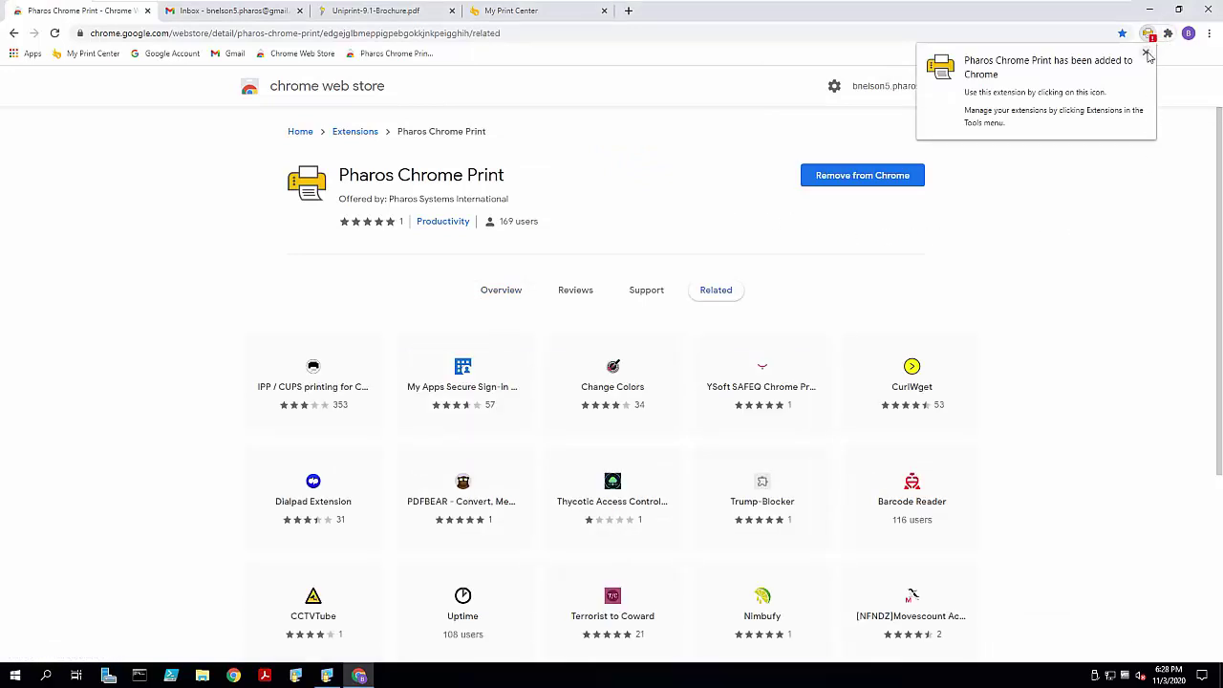
{"action": "left_click", "coordinate": [1145, 52]}
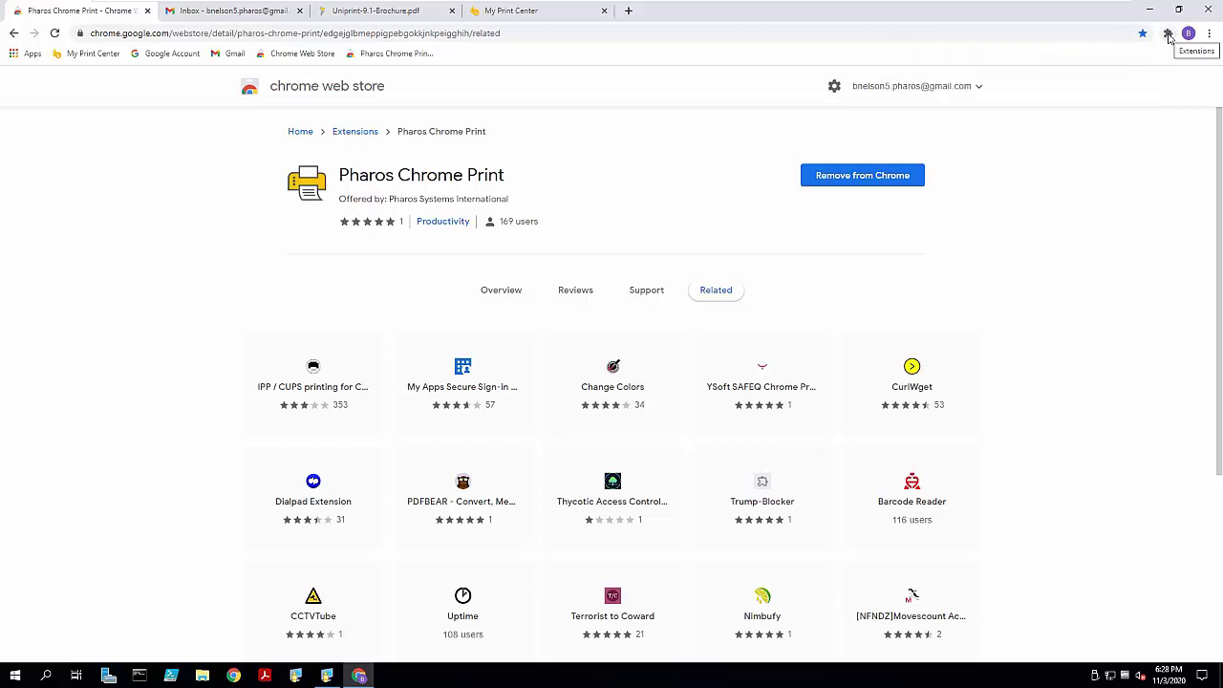
- Pin Pharos Chrome Print to the toolbar from the Extensions menu
{"action": "left_click", "coordinate": [1167, 34]}
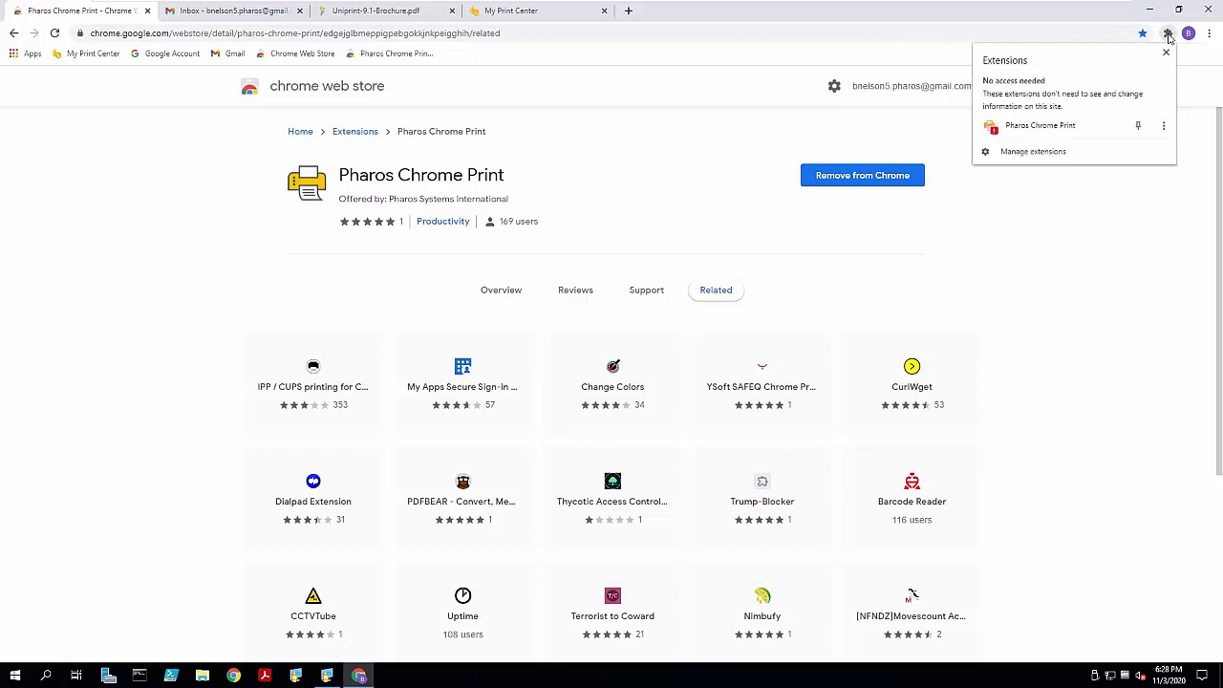
{"action": "left_click", "coordinate": [1139, 127]}
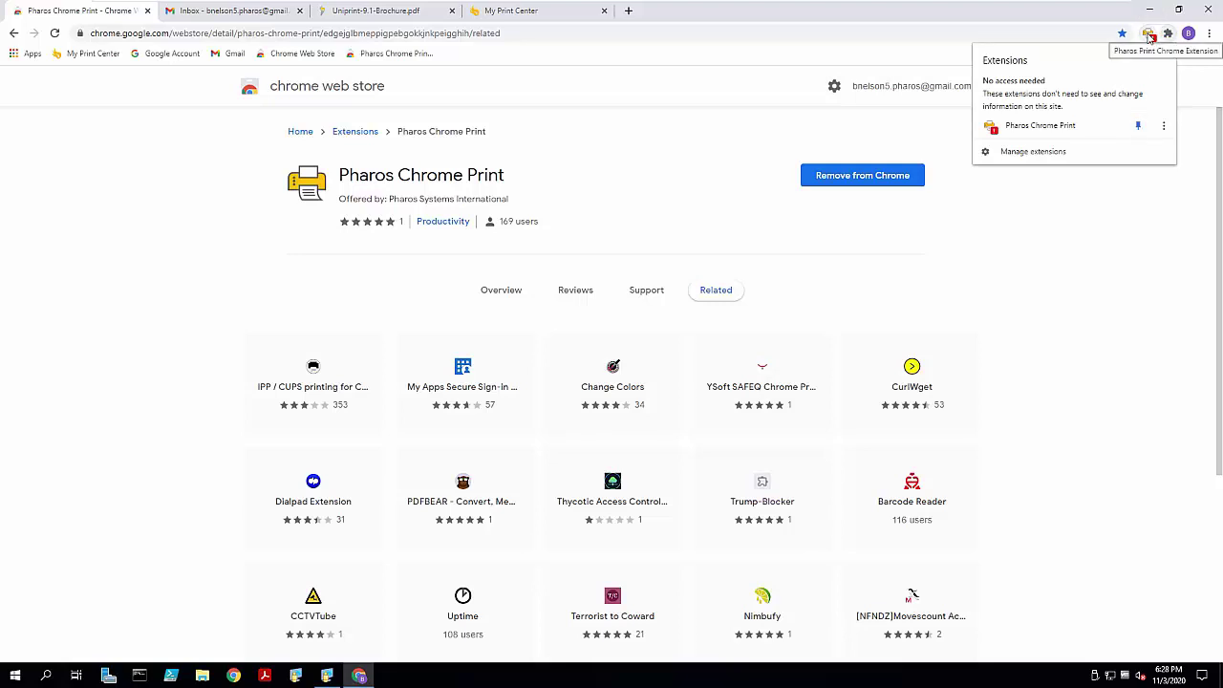
{"action": "left_click", "coordinate": [1108, 239]}
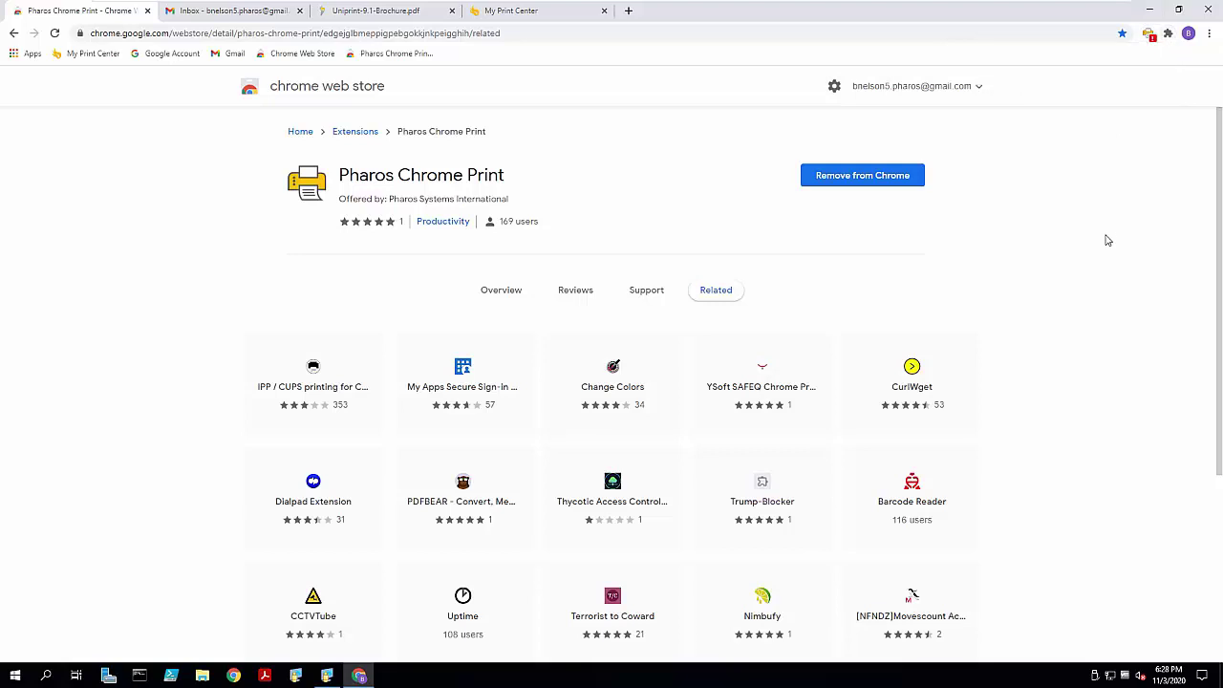
{"action": "left_click", "coordinate": [1149, 35]}
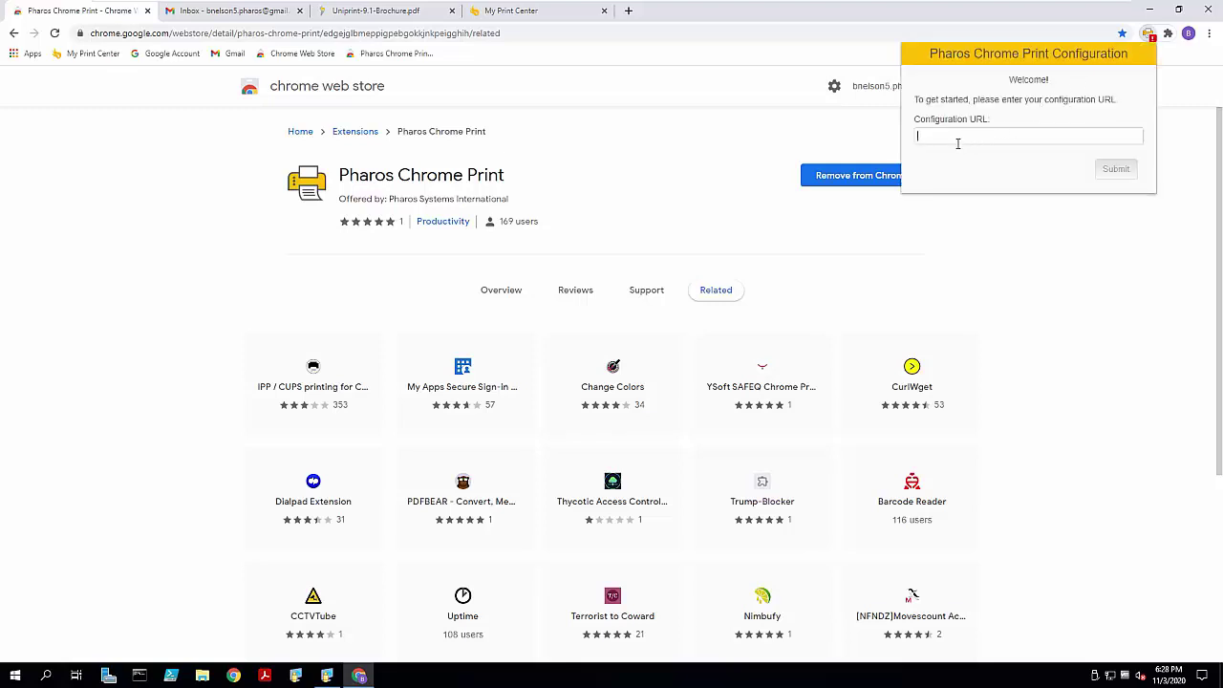
{"action": "type", "text": "https://192.168.0.25"}
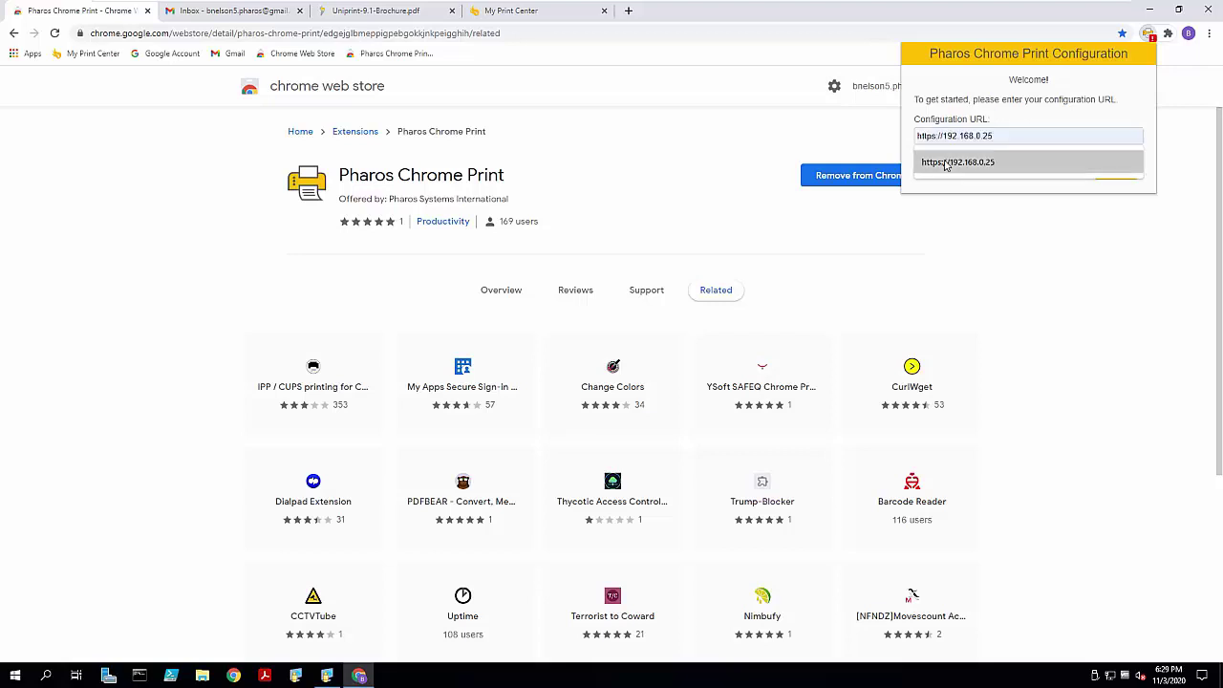
{"action": "left_click", "coordinate": [946, 164]}
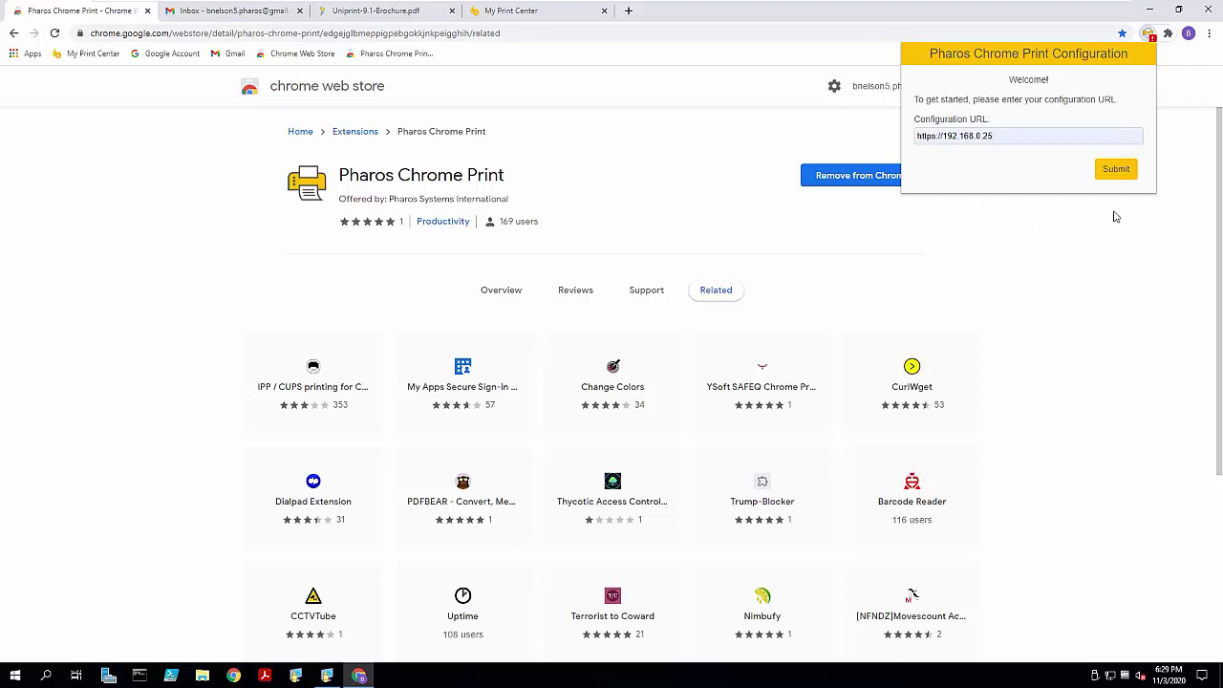
{"action": "left_click", "coordinate": [1117, 170]}
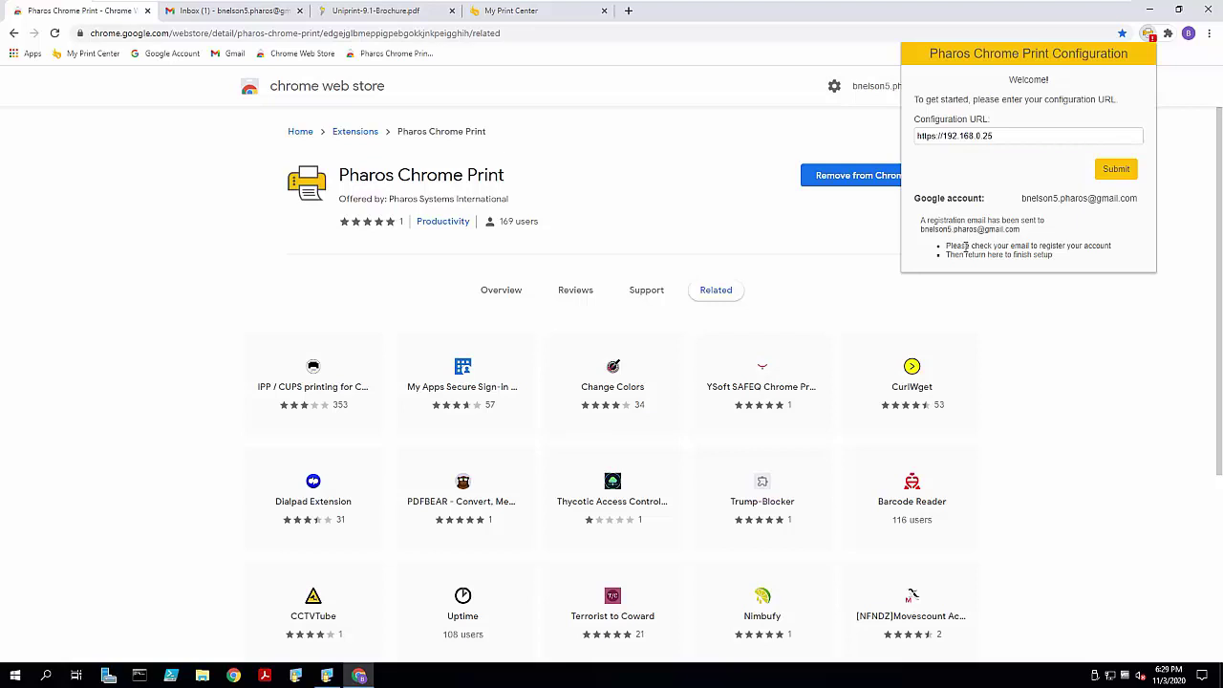
- Open the MobilePrint Notification registration email in the Gmail inbox
{"action": "left_click", "coordinate": [220, 13]}
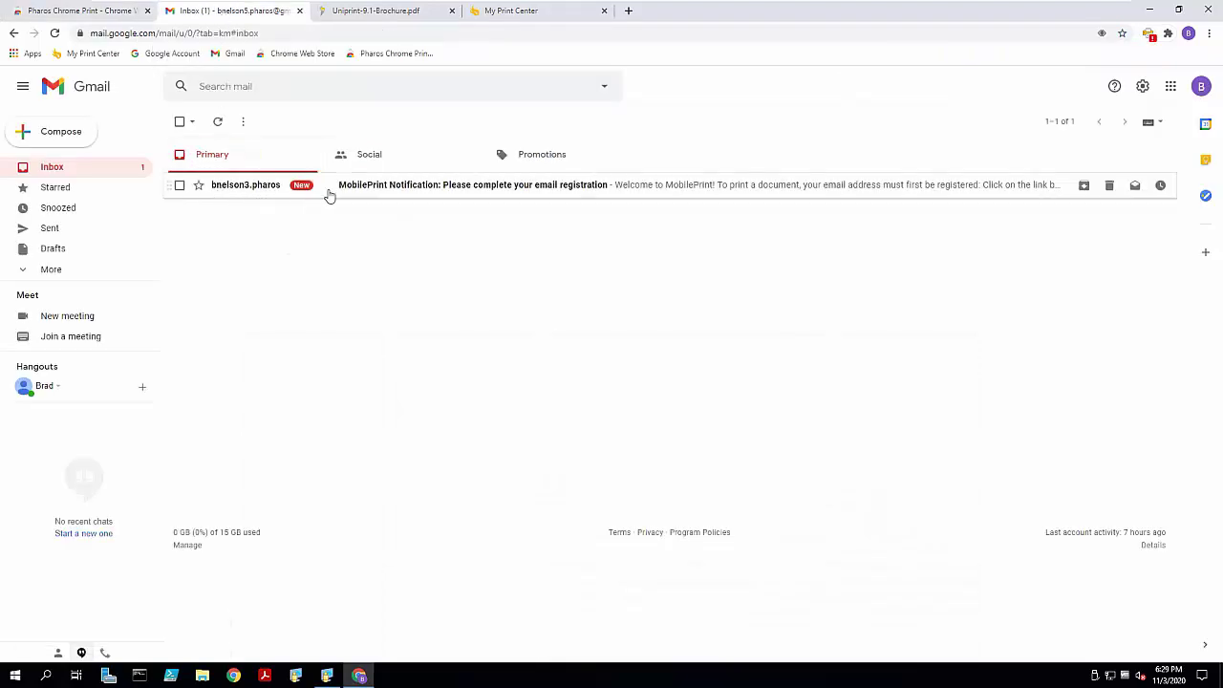
{"action": "left_click", "coordinate": [180, 186]}
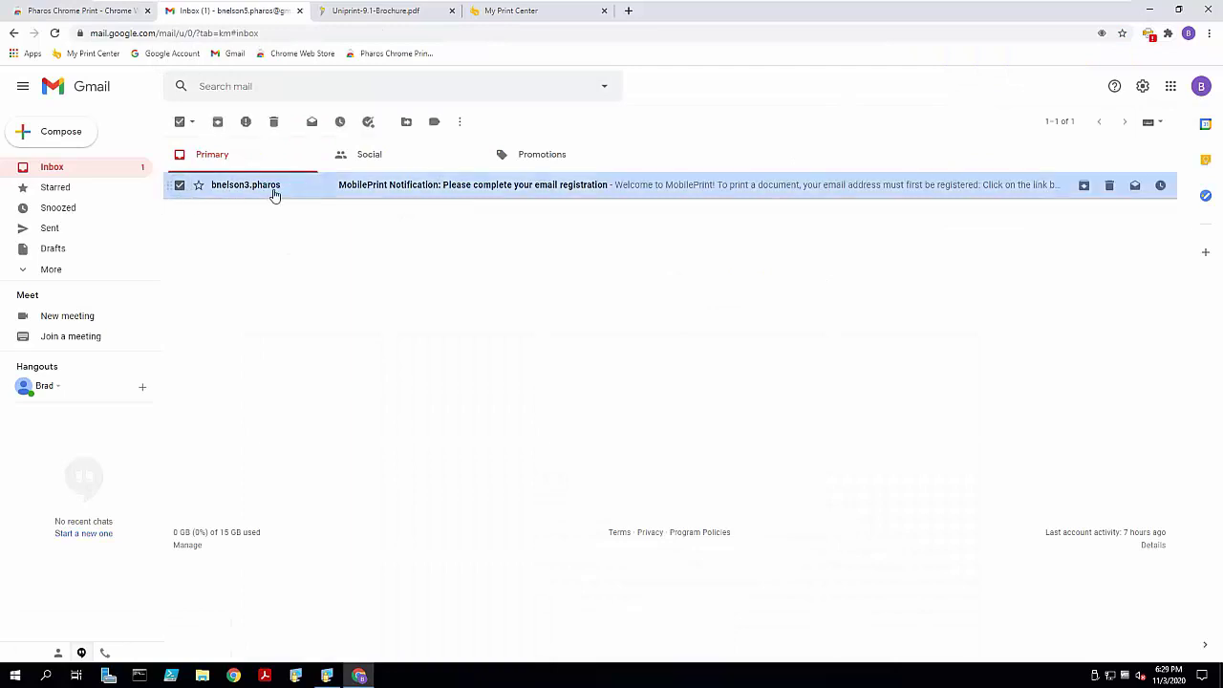
{"action": "key", "text": "Return"}
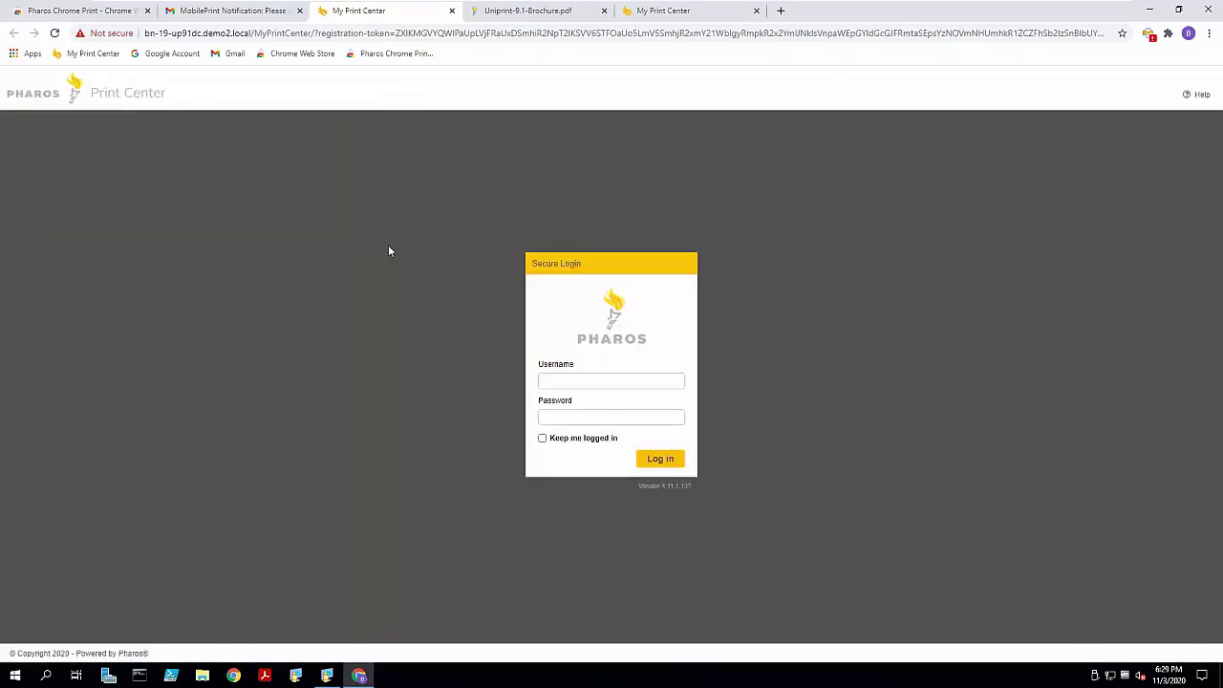
- Log in to Print Center with the account username and password, then acknowledge the email activation message
{"action": "left_click", "coordinate": [558, 380]}
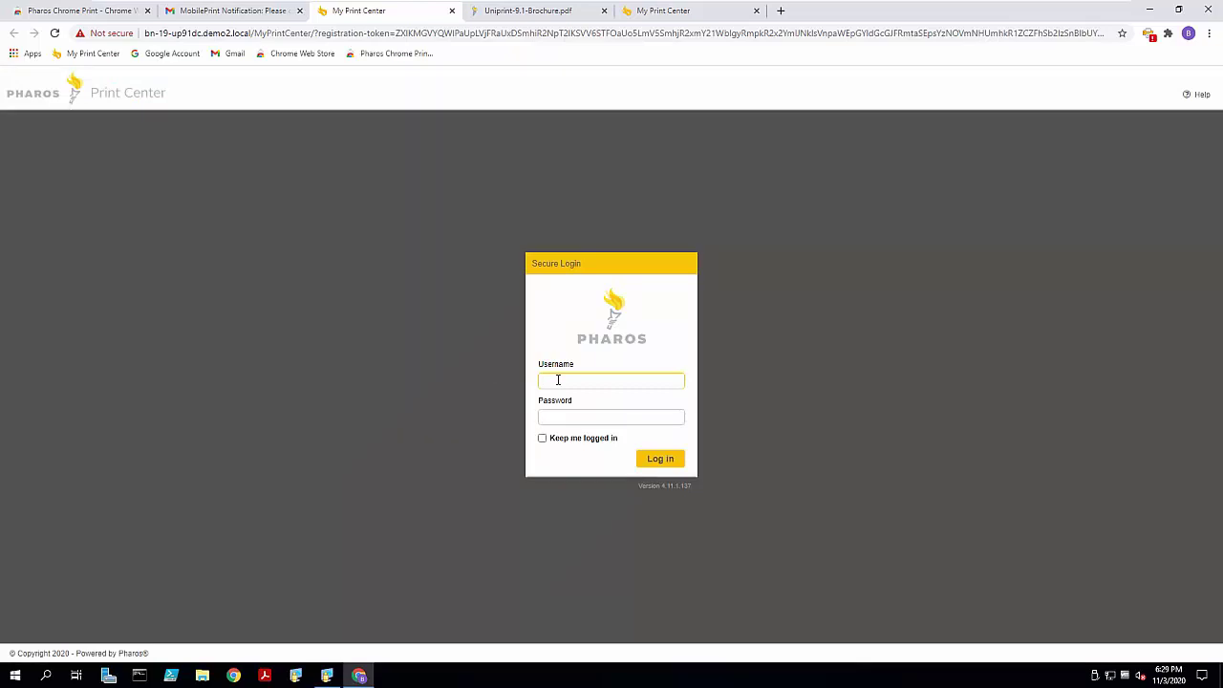
{"action": "type", "text": "pharos2"}
{"action": "left_click", "coordinate": [649, 460]}
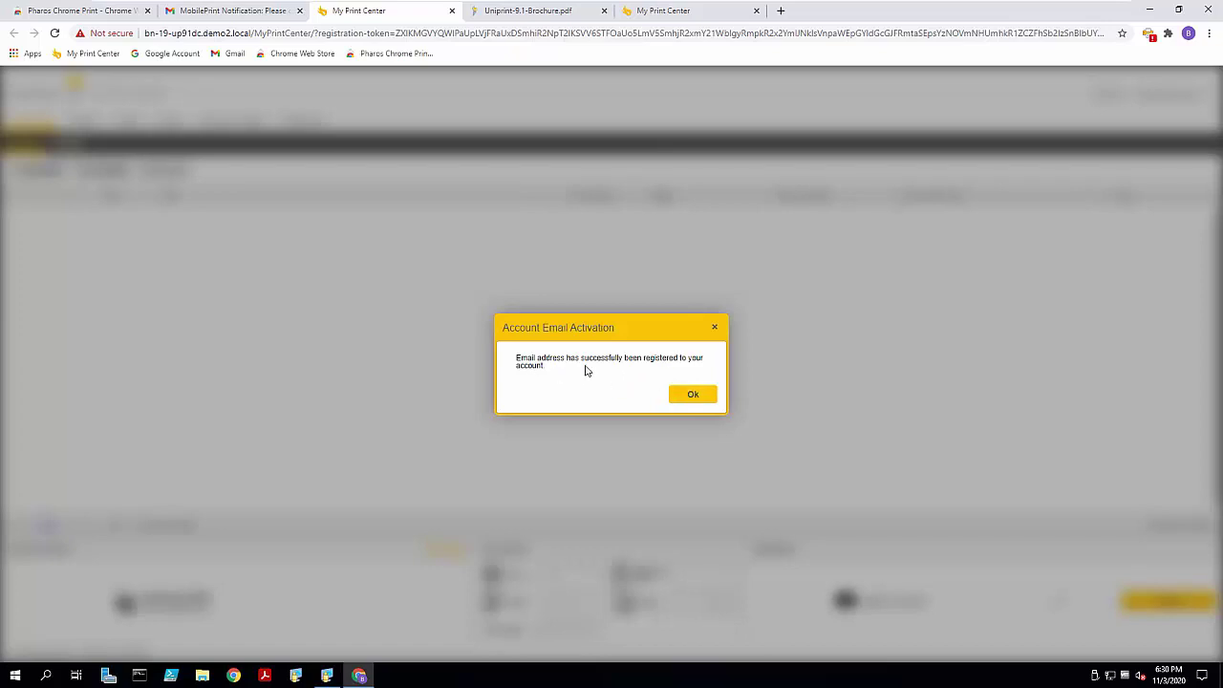
{"action": "left_click", "coordinate": [698, 398]}
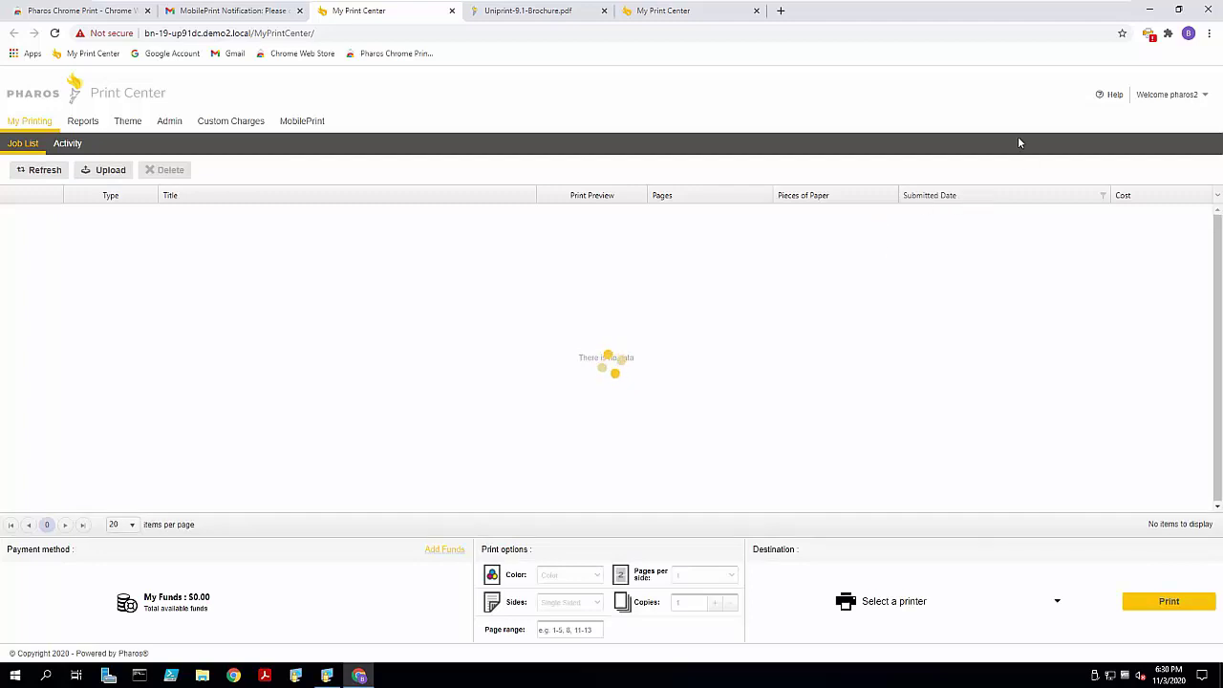
- Resubmit the Pharos Chrome Print configuration from the toolbar icon to finish setup
{"action": "left_click", "coordinate": [1148, 35]}
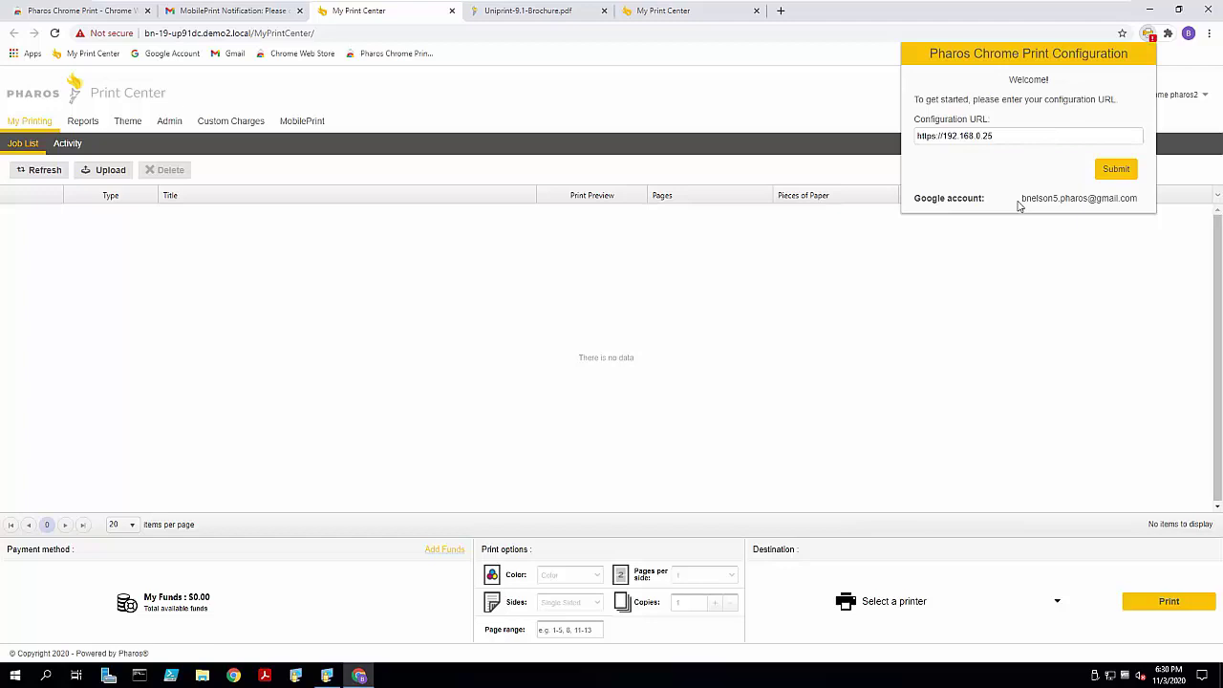
{"action": "left_click", "coordinate": [1111, 172]}
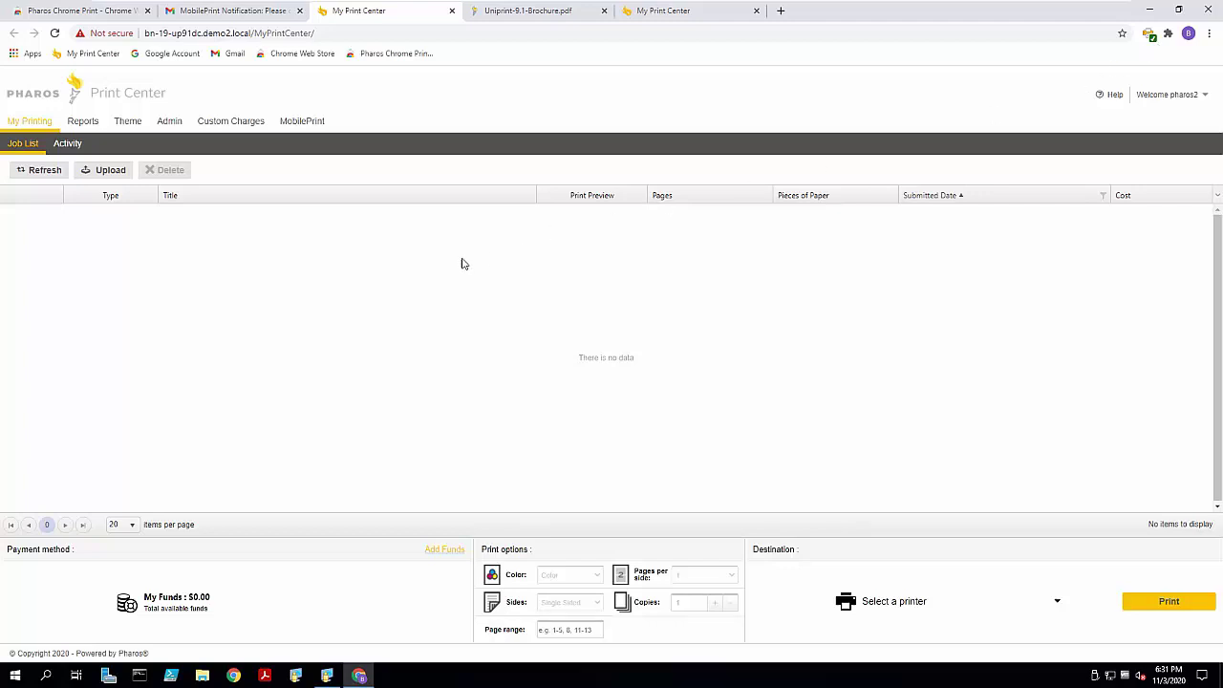
- Print the 12-page Uniprint-9.1-Brochure.pdf to the Pharos Chrome Printer destination
{"action": "left_click", "coordinate": [533, 13]}
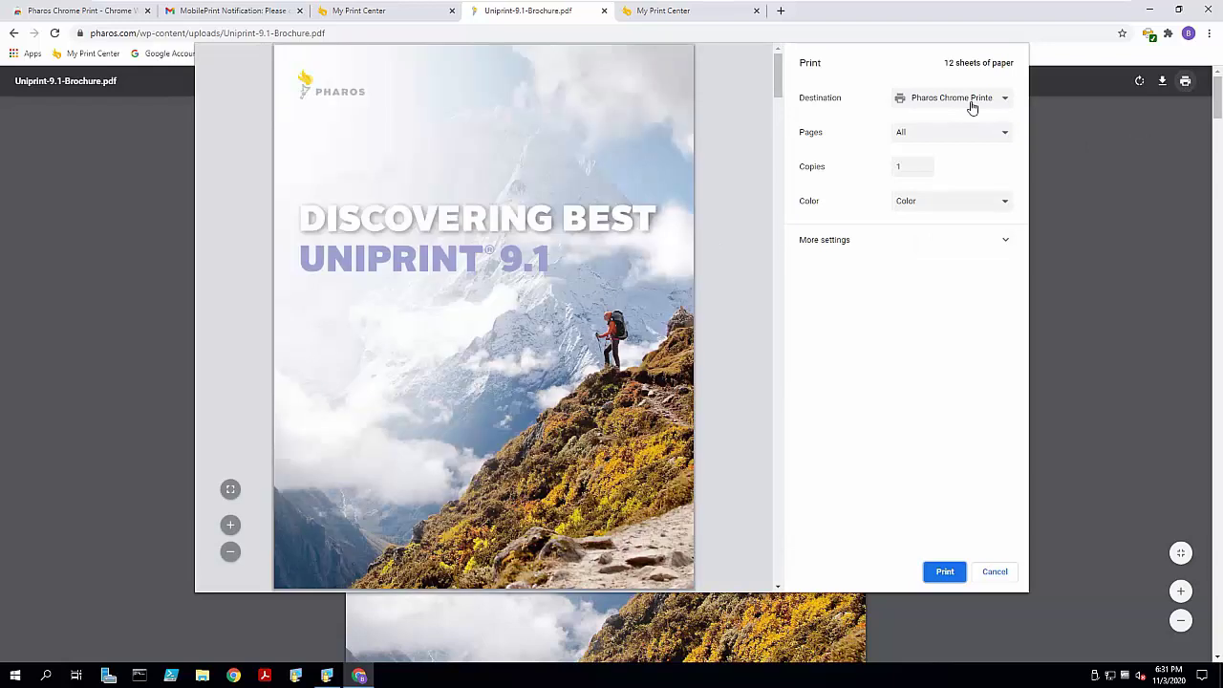
{"action": "left_click", "coordinate": [946, 101]}
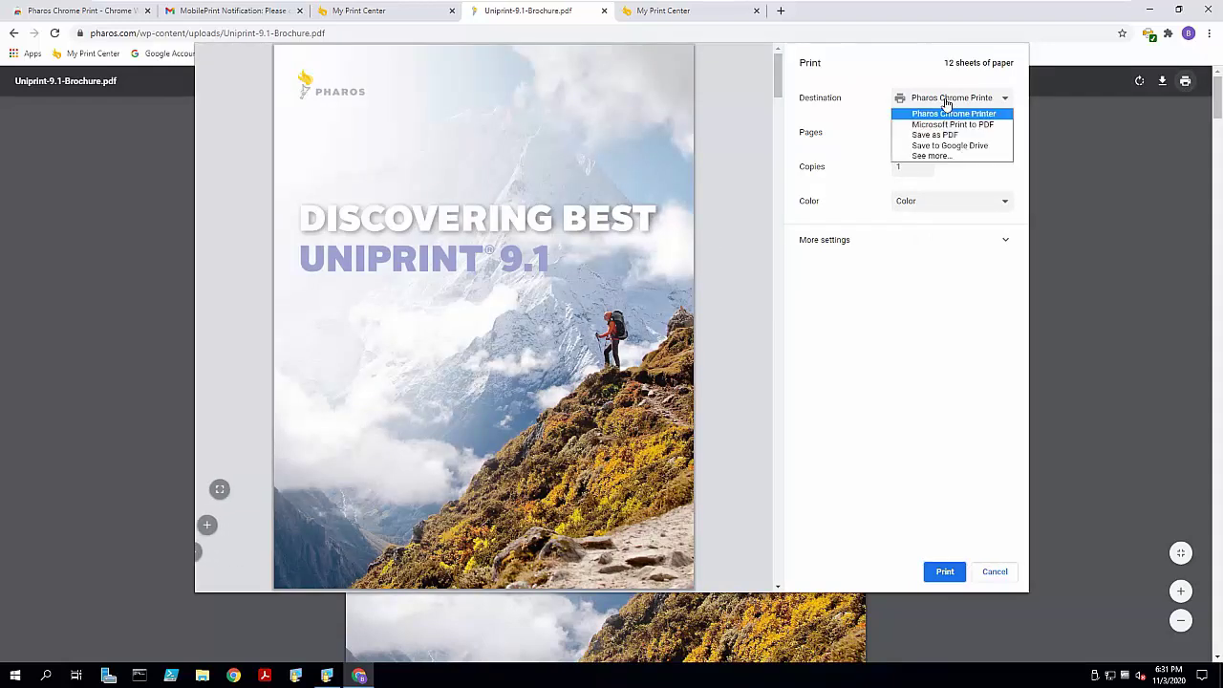
{"action": "left_click", "coordinate": [926, 157]}
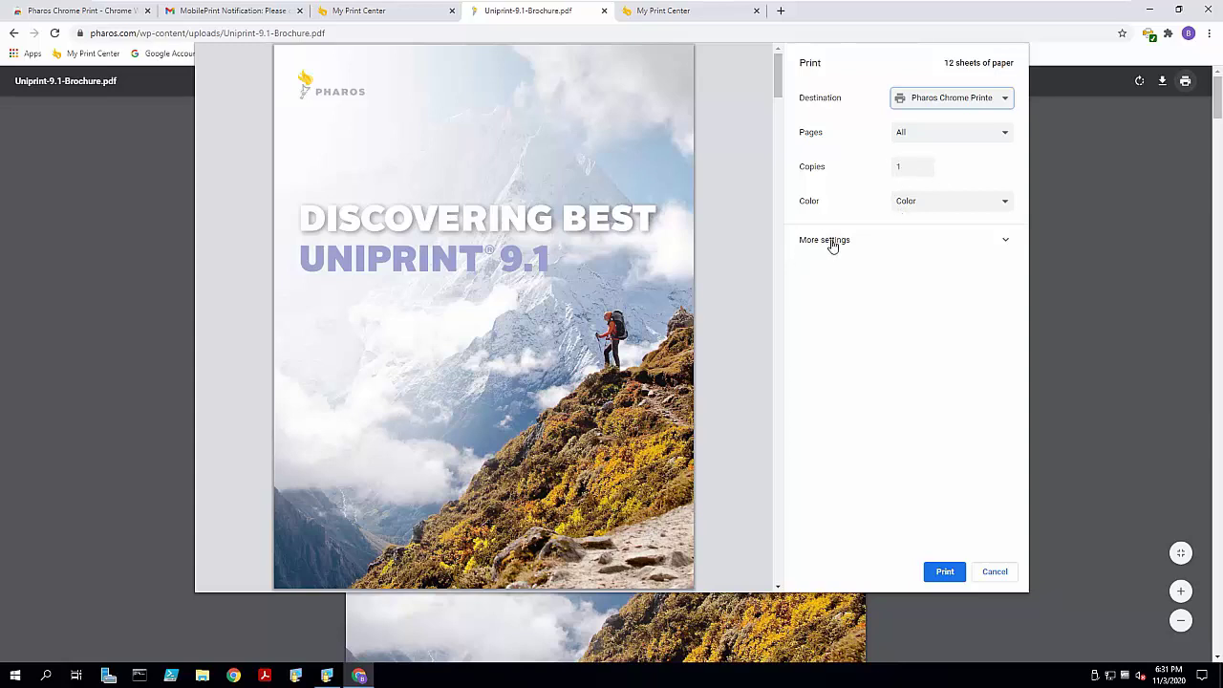
{"action": "left_click", "coordinate": [944, 572]}
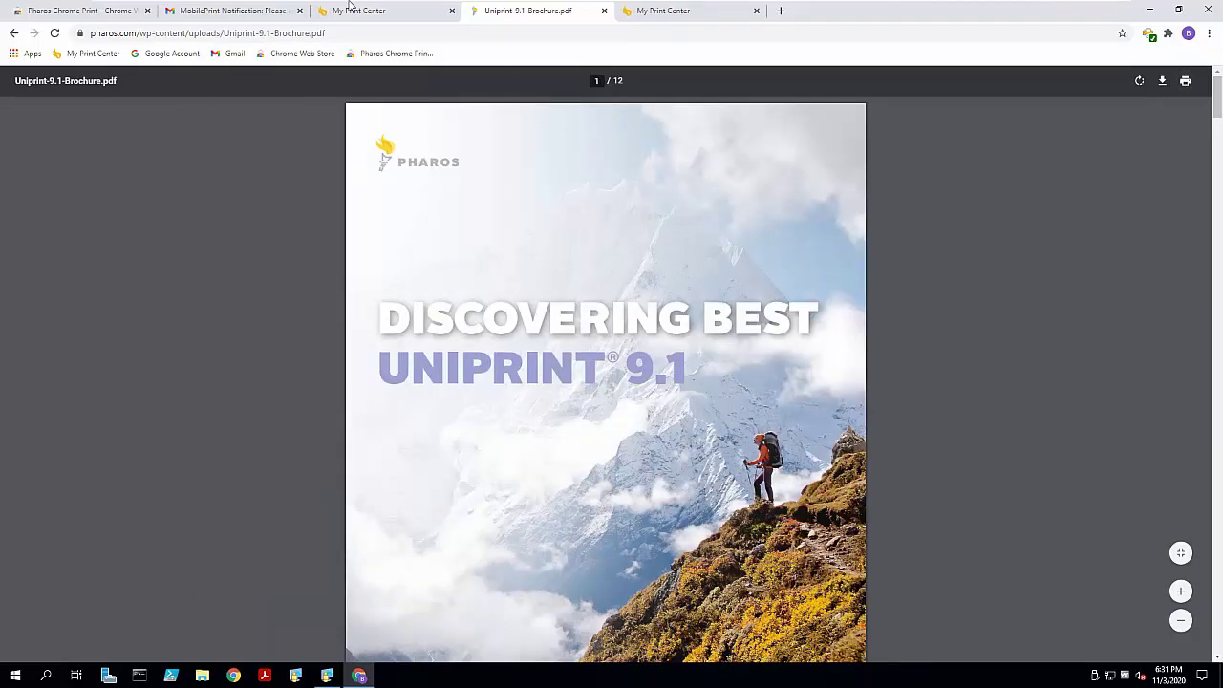
- Select the Uniprint-9.1-Brochure.pdf job in the Print Center job list and check its print preview settings
{"action": "left_click", "coordinate": [361, 13]}
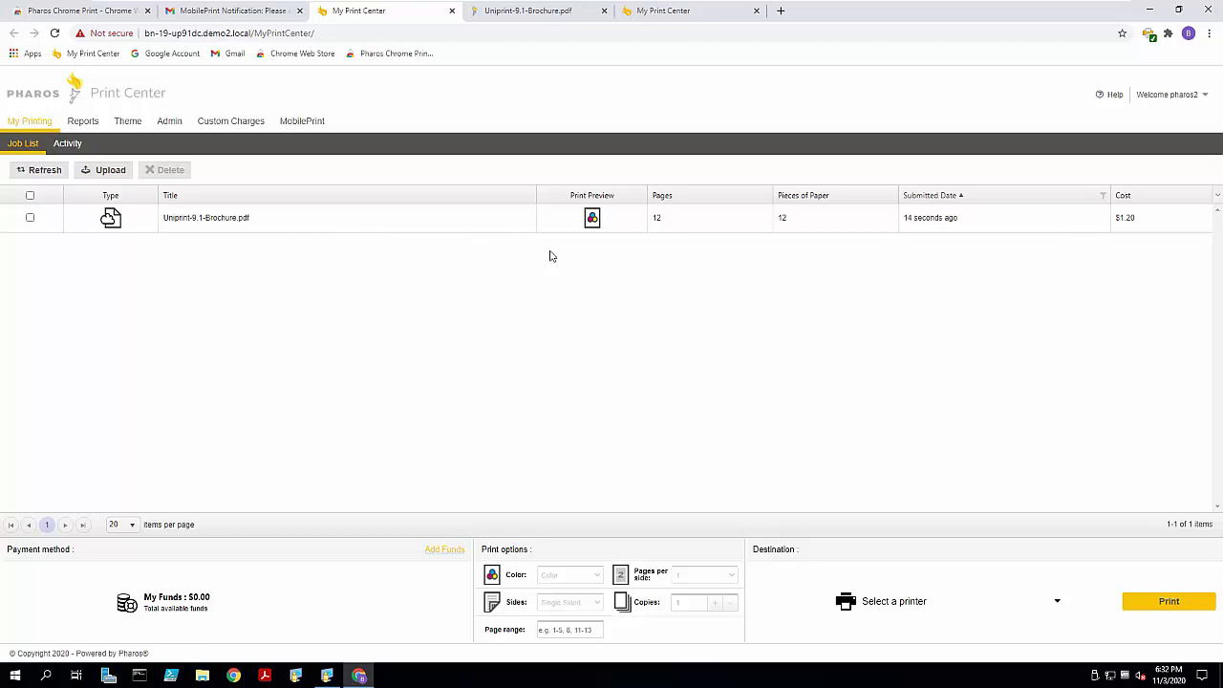
{"action": "left_click", "coordinate": [29, 219]}
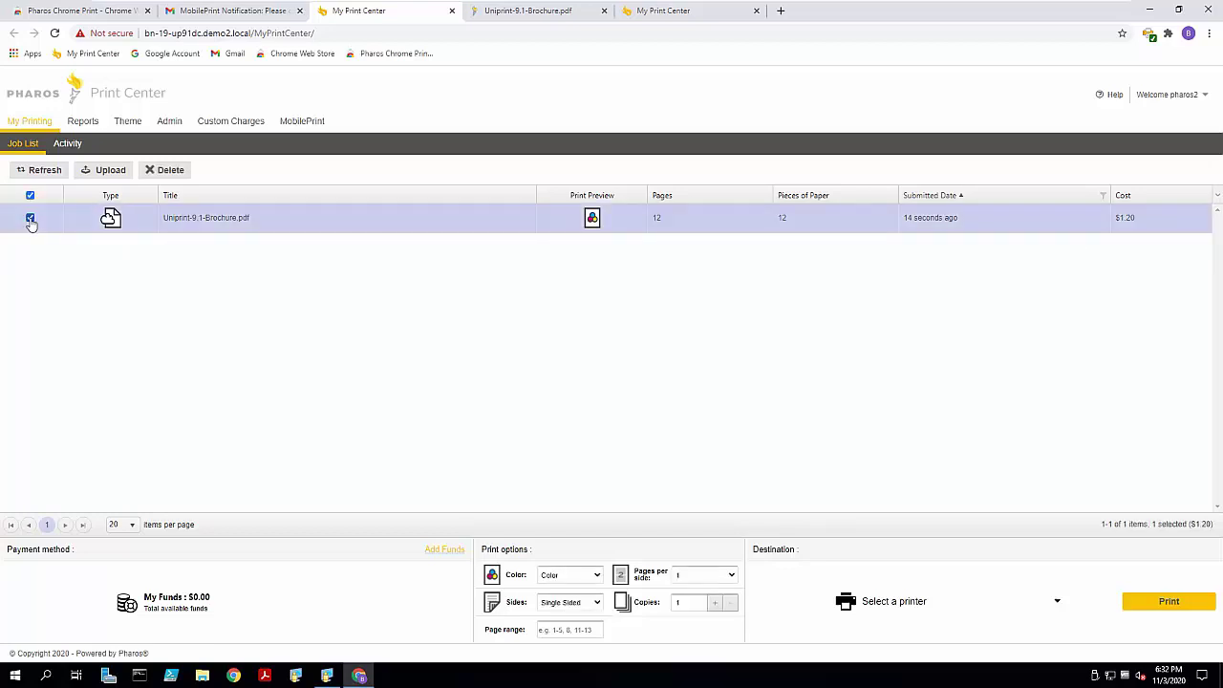
{"action": "mouse_move", "coordinate": [587, 221]}
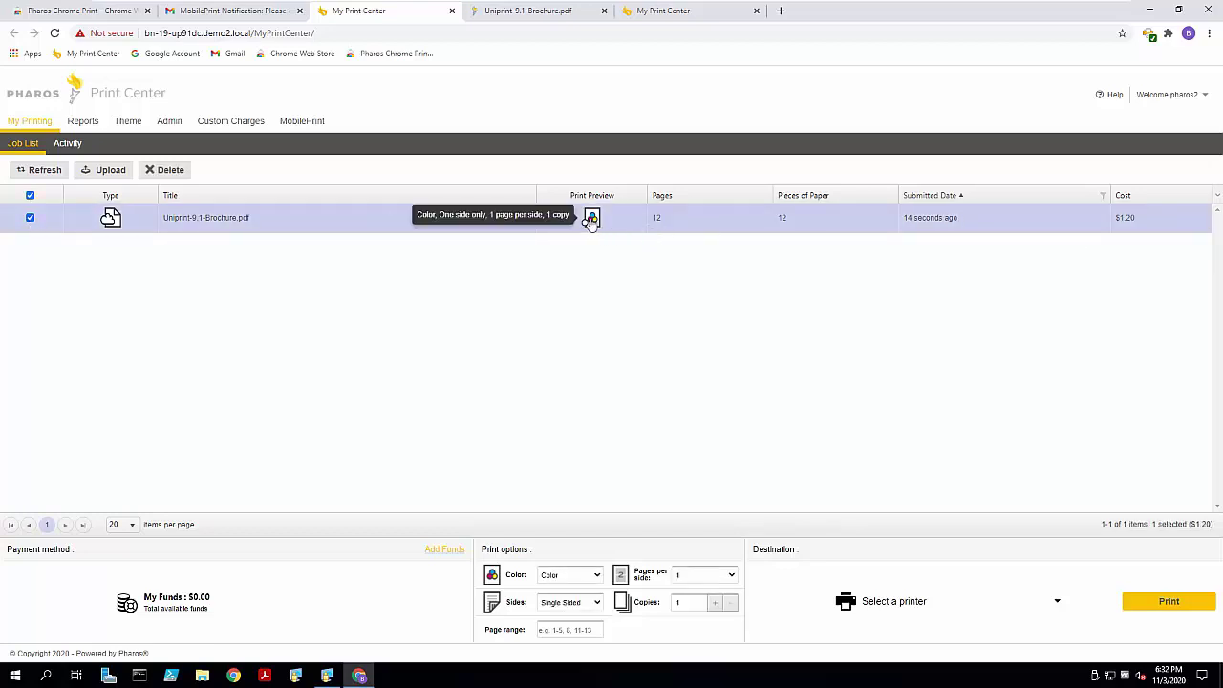